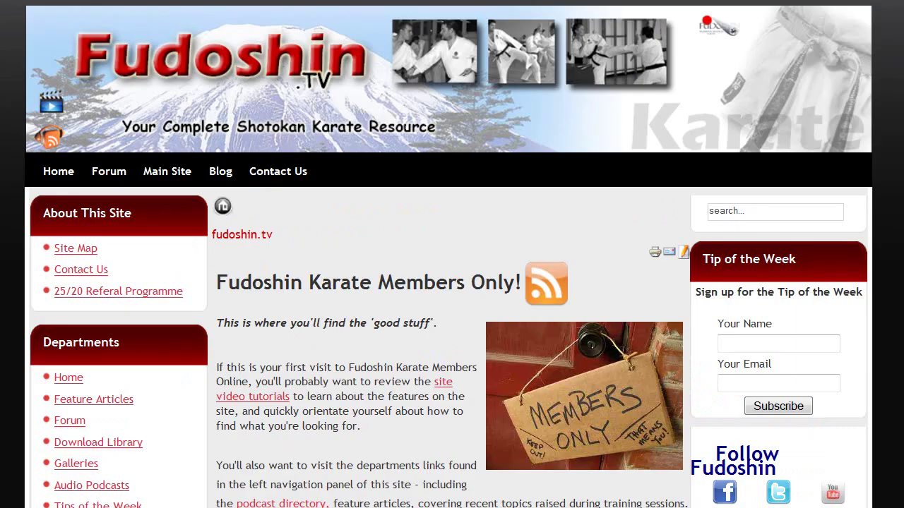
Open The 90 Day Challenge from the members page and scroll to the paragraph about the poll
{"action": "scroll", "coordinate": [452, 254], "scroll_direction": "down", "scroll_amount": 3}
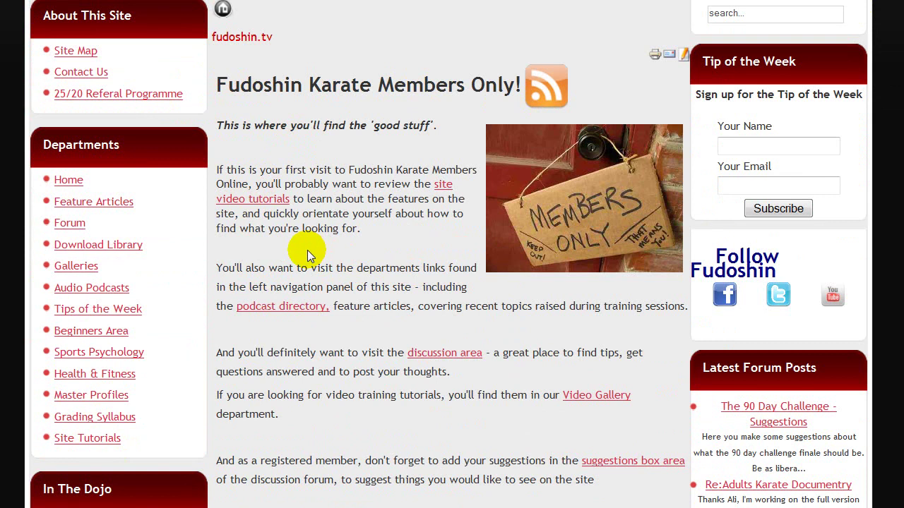
{"action": "scroll", "coordinate": [452, 254], "scroll_direction": "down", "scroll_amount": 5}
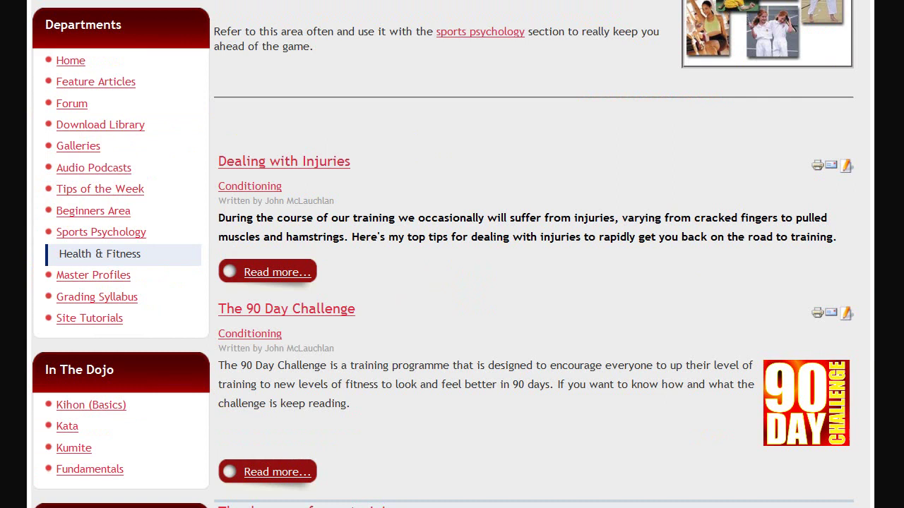
{"action": "left_click", "coordinate": [302, 315]}
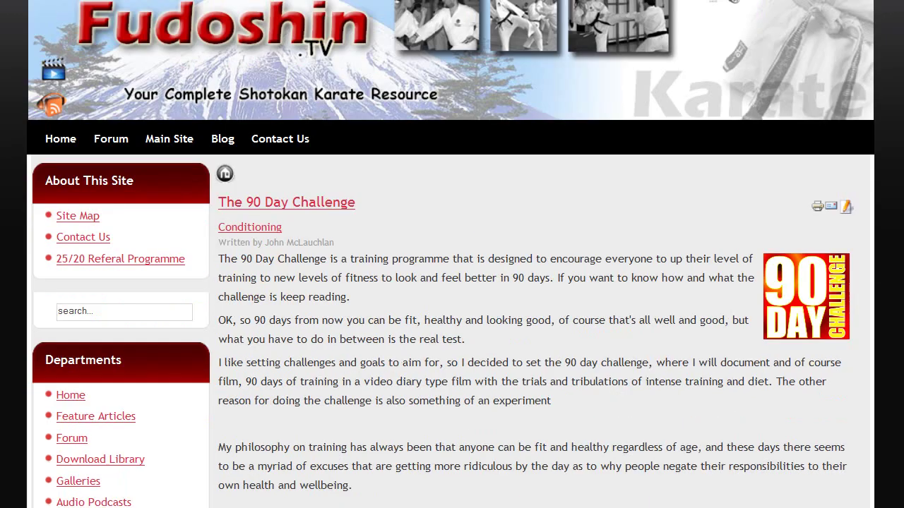
{"action": "scroll", "coordinate": [651, 305], "scroll_direction": "down", "scroll_amount": 4}
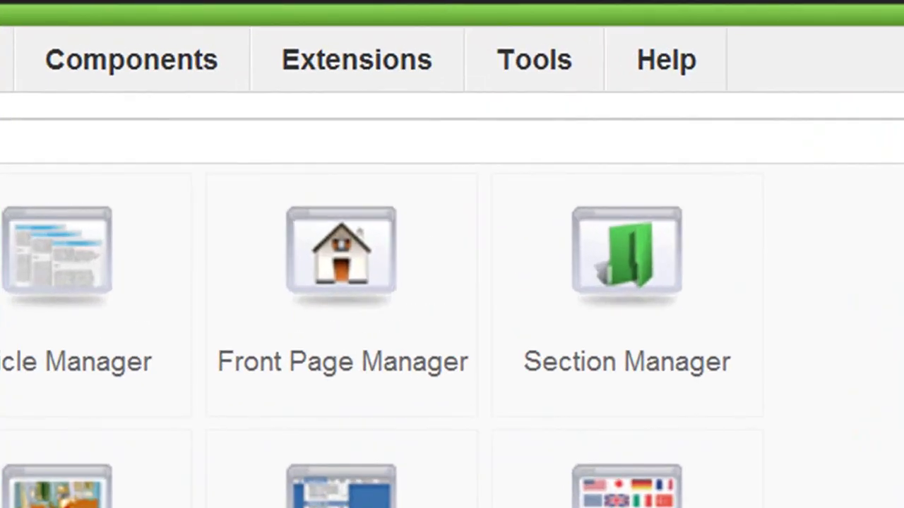
Open Extensions > Module Manager and scroll the site module list down to the Poll row
{"action": "mouse_move", "coordinate": [367, 60]}
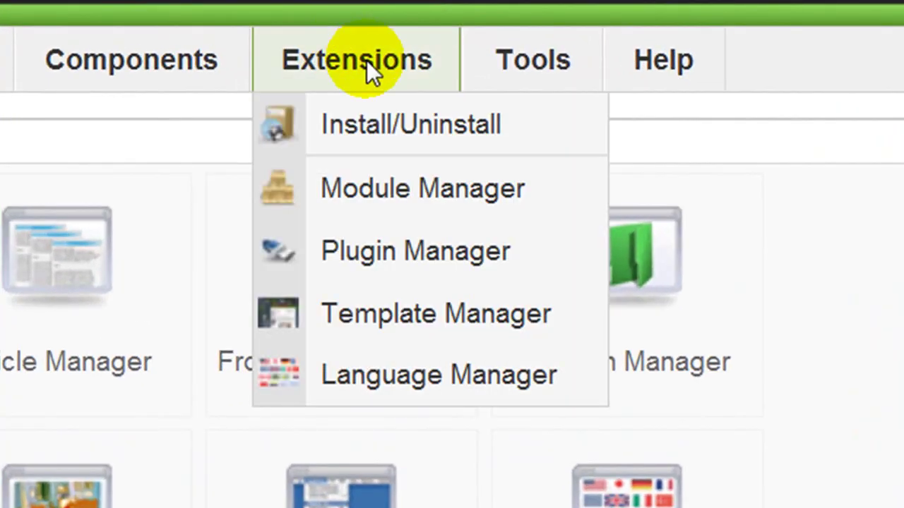
{"action": "left_click", "coordinate": [392, 185]}
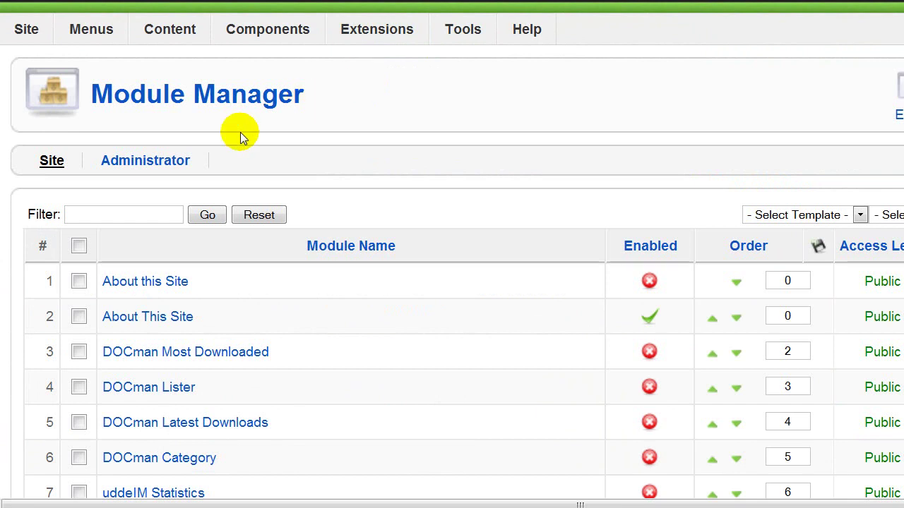
{"action": "left_click", "coordinate": [70, 214]}
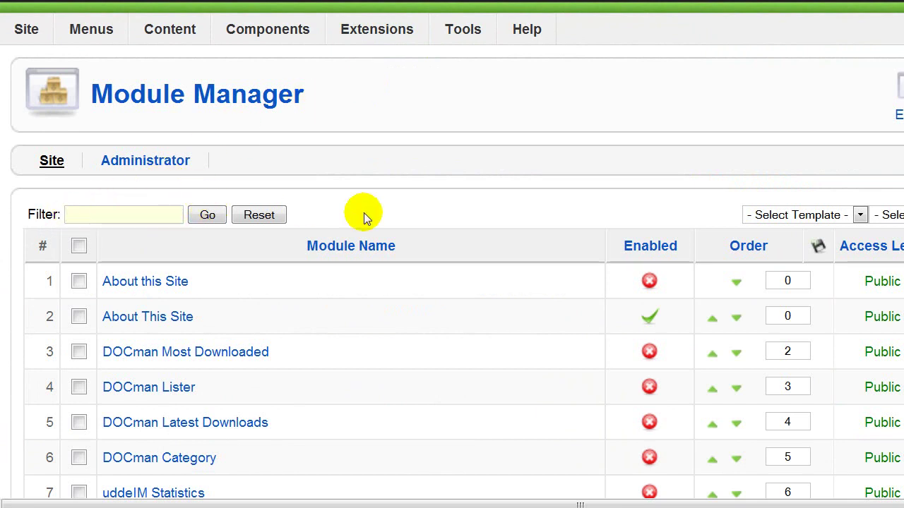
{"action": "scroll", "coordinate": [452, 254], "scroll_direction": "down", "scroll_amount": 6}
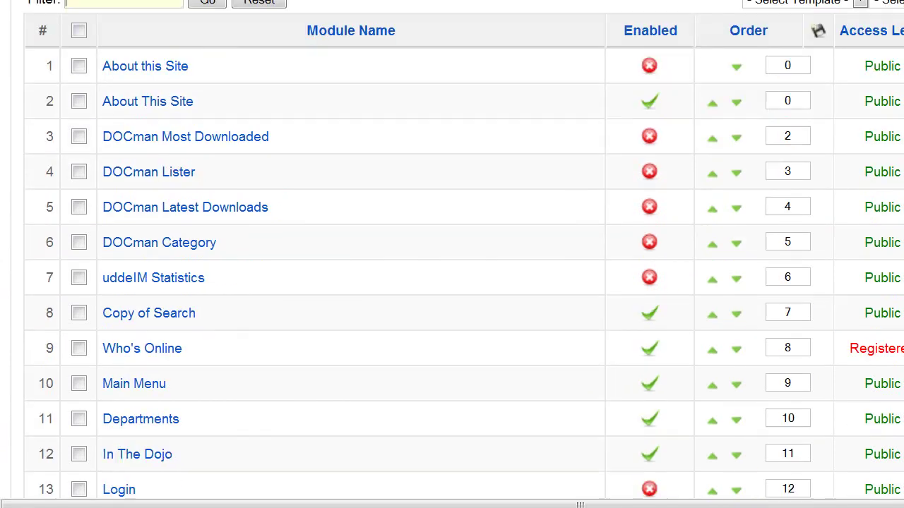
{"action": "scroll", "coordinate": [452, 254], "scroll_direction": "down", "scroll_amount": 2}
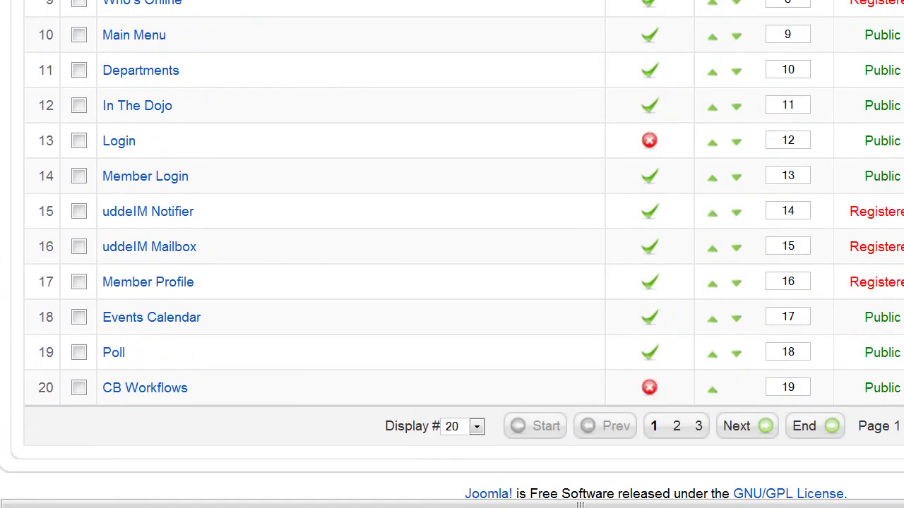
Edit the Poll module and type 'challenge' over its current 'left' position
{"action": "left_click", "coordinate": [114, 353]}
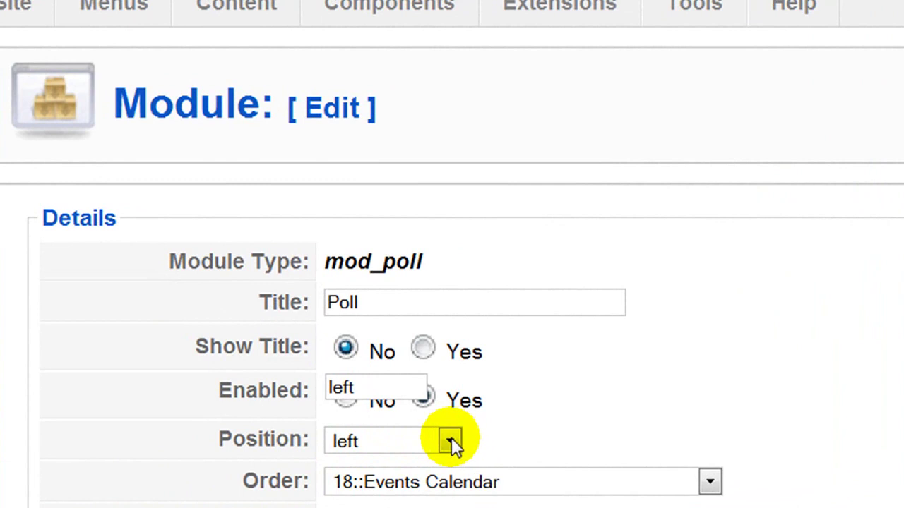
{"action": "left_click", "coordinate": [352, 351]}
{"action": "mouse_move", "coordinate": [452, 225]}
{"action": "left_mouse_down"}
{"action": "mouse_move", "coordinate": [460, 309]}
{"action": "mouse_move", "coordinate": [451, 339]}
{"action": "mouse_move", "coordinate": [457, 216]}
{"action": "left_mouse_up"}
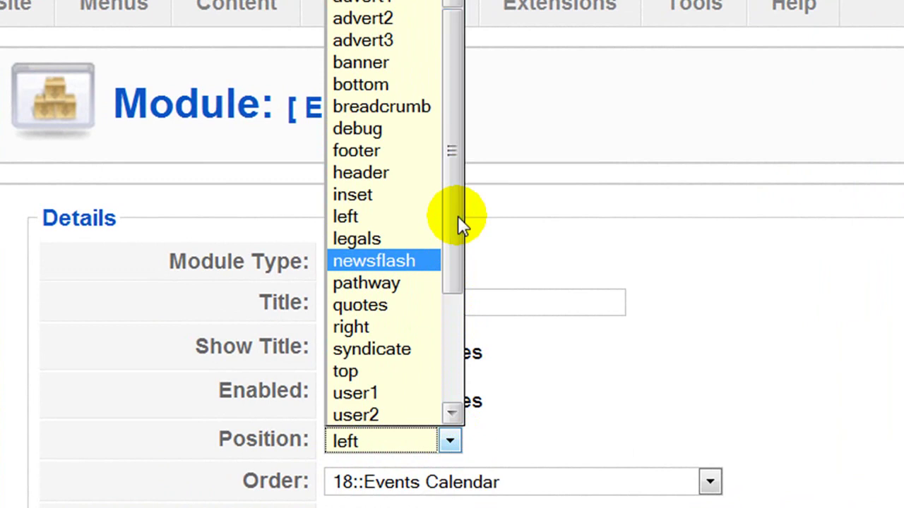
{"action": "left_click", "coordinate": [519, 117]}
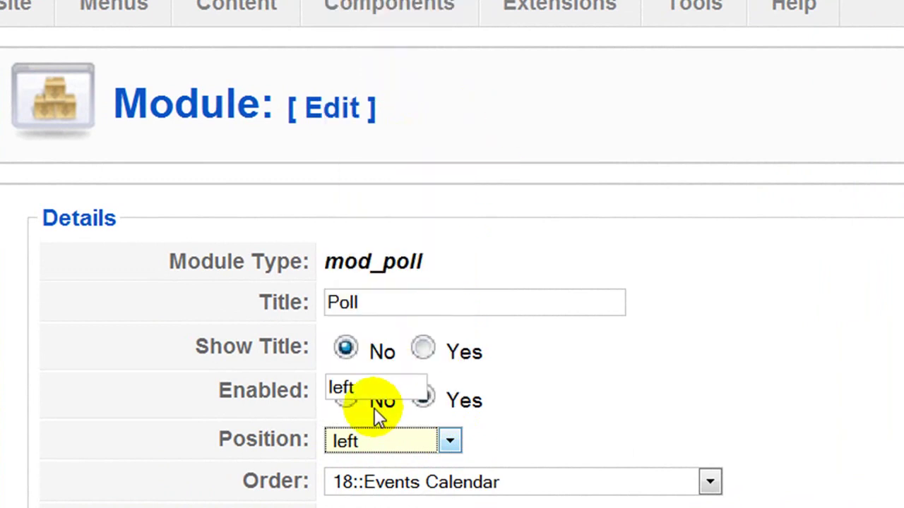
{"action": "left_click_drag", "start_coordinate": [327, 387], "coordinate": [383, 383]}
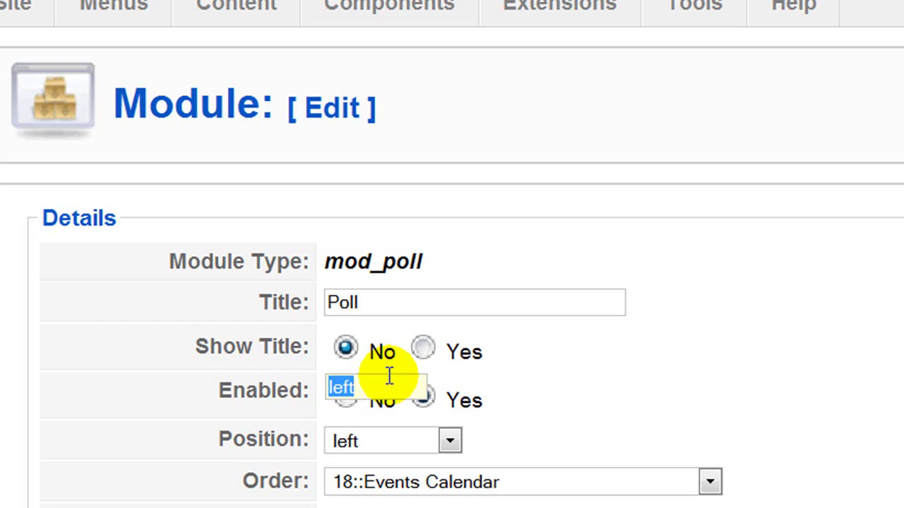
{"action": "type", "text": "challenge"}
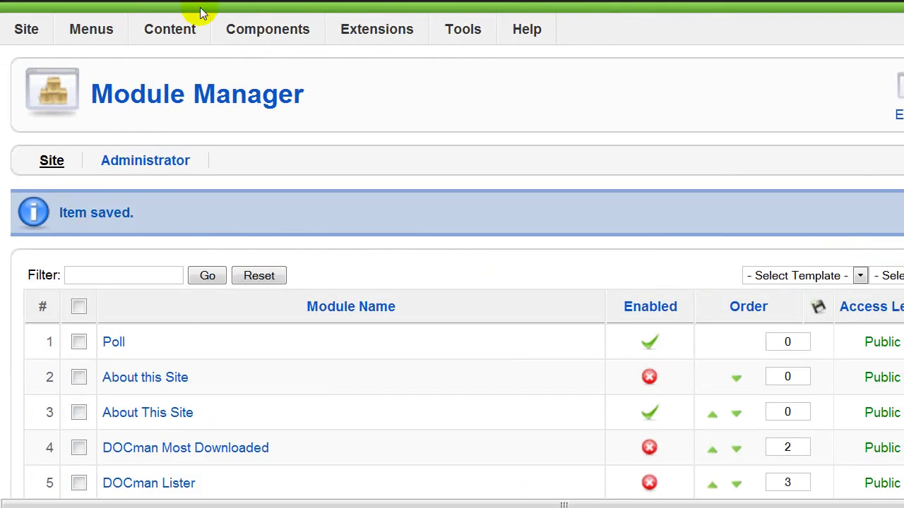
Filter the Article Manager by 'challenge' and open The 90 Day Challenge for editing
{"action": "mouse_move", "coordinate": [171, 28]}
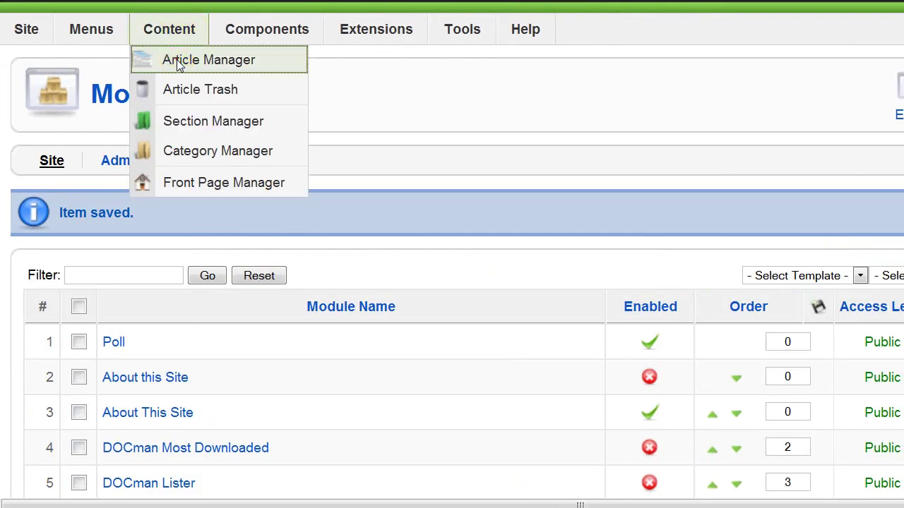
{"action": "left_click", "coordinate": [176, 60]}
{"action": "left_click", "coordinate": [74, 170]}
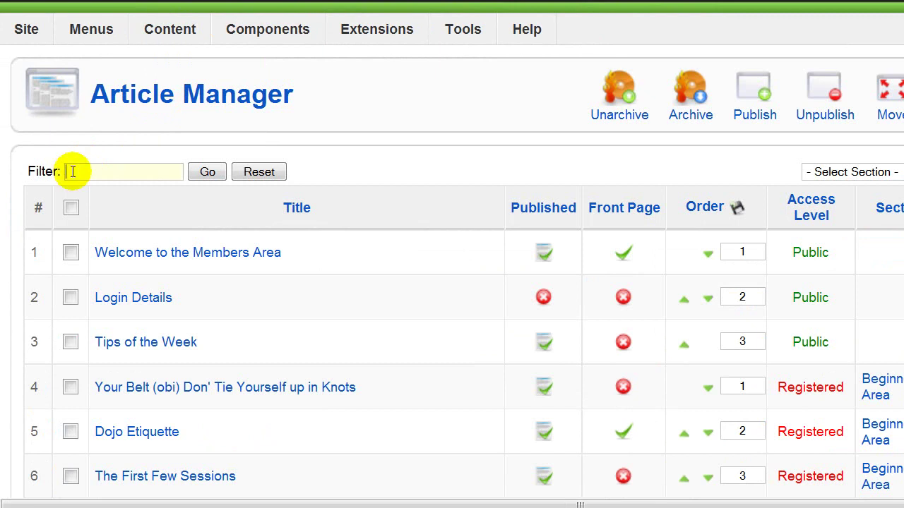
{"action": "type", "text": "challenge"}
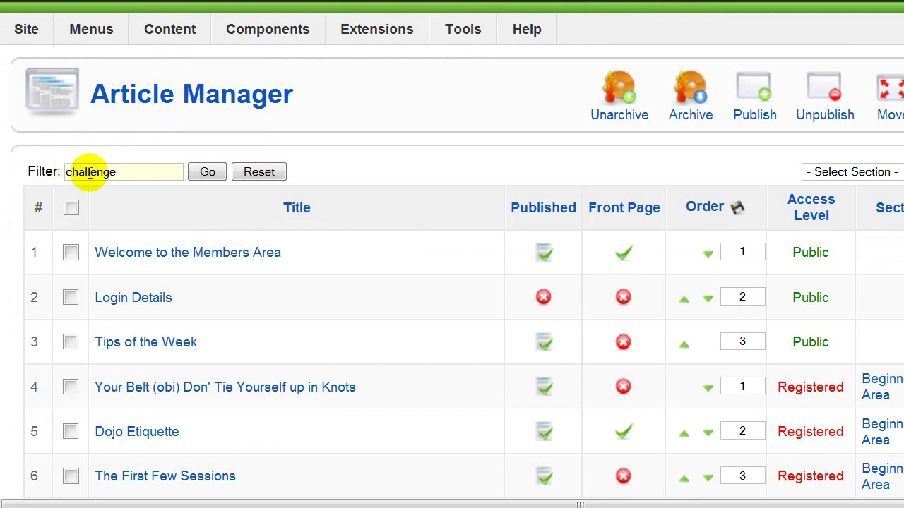
{"action": "left_click", "coordinate": [209, 172]}
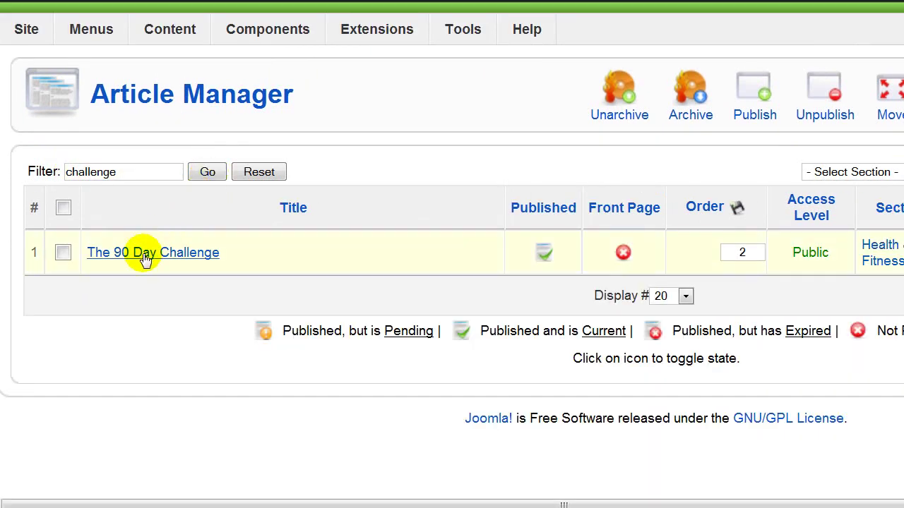
{"action": "left_click", "coordinate": [142, 257]}
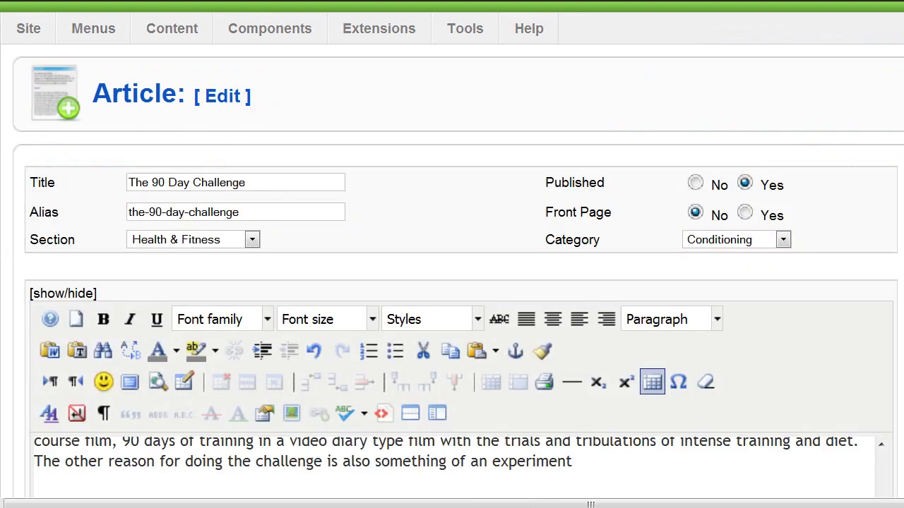
Add {loadposition challenge} on a new line below the poll sentence in the article body
{"action": "scroll", "coordinate": [452, 255], "scroll_direction": "down", "scroll_amount": 10}
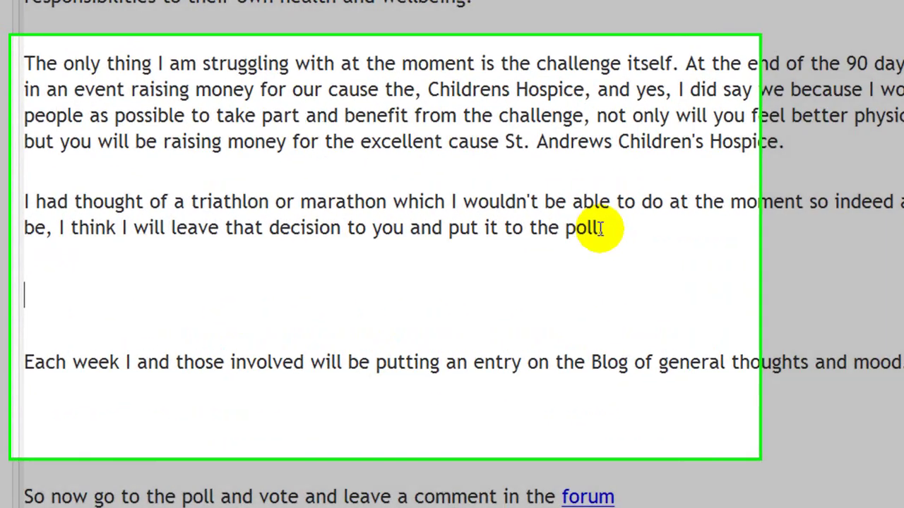
{"action": "left_click", "coordinate": [495, 225]}
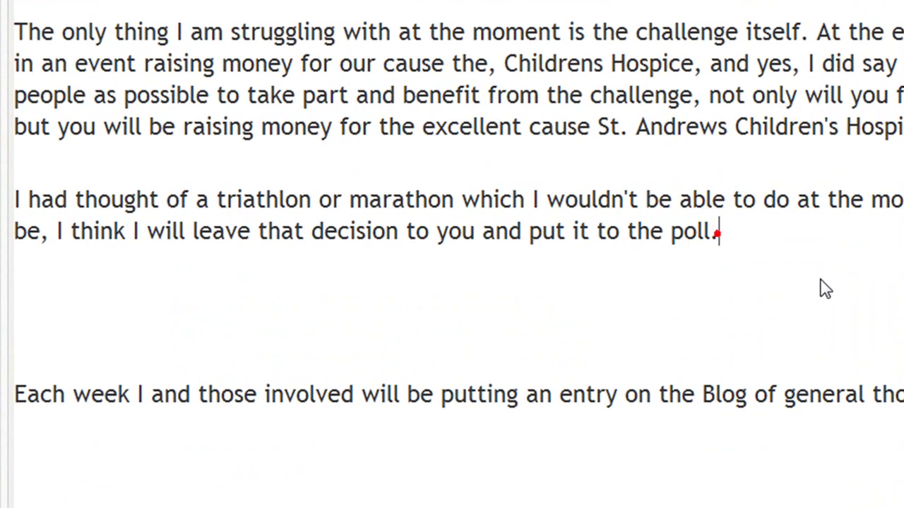
{"action": "key", "text": "Return"}
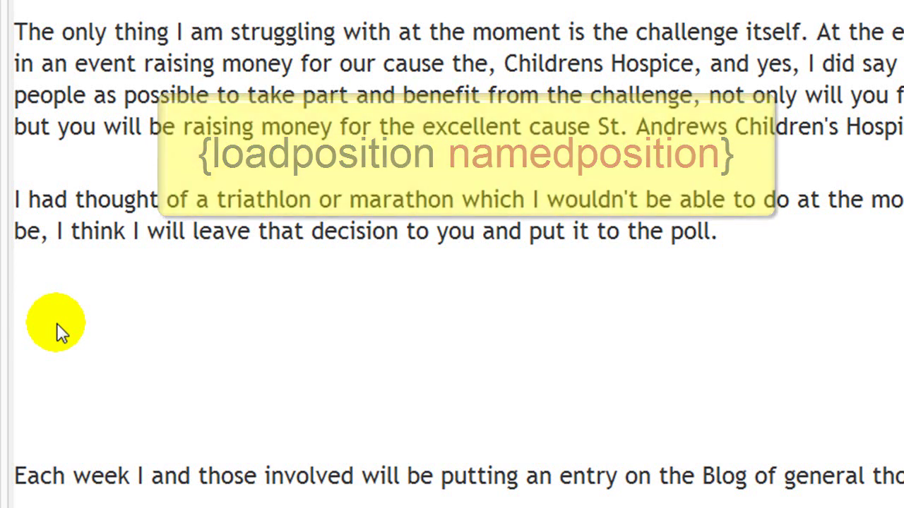
{"action": "type", "text": "{"}
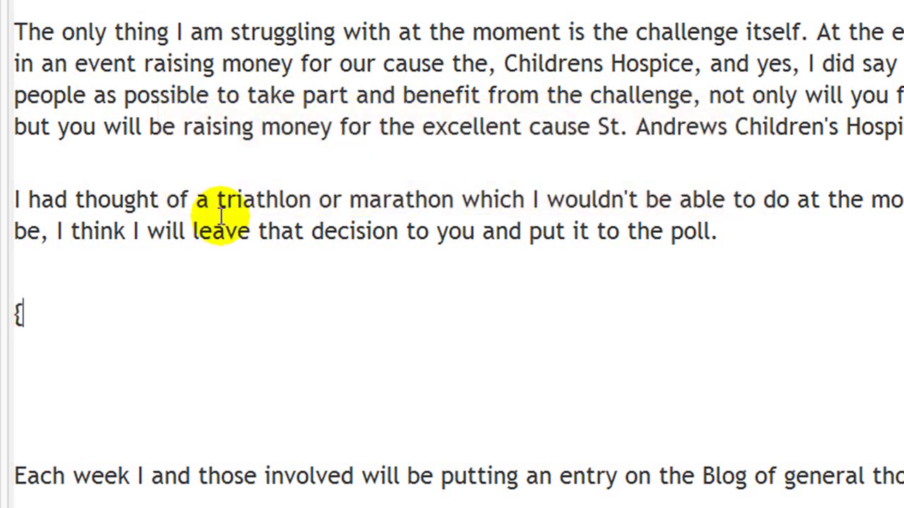
{"action": "type", "text": "load"}
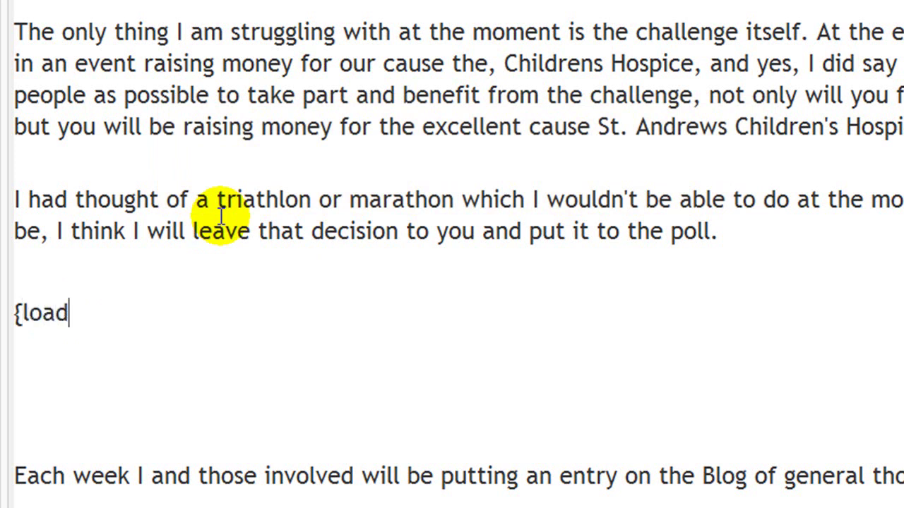
{"action": "type", "text": "positi"}
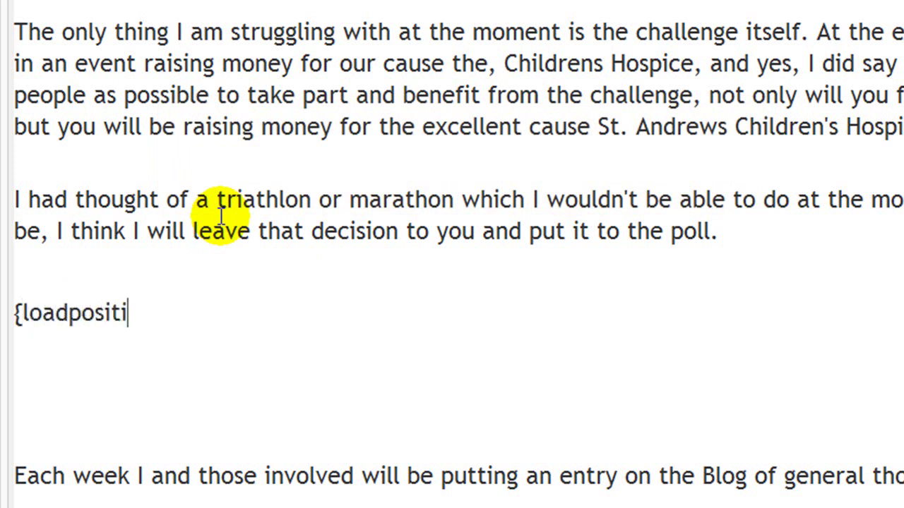
{"action": "type", "text": "on chal"}
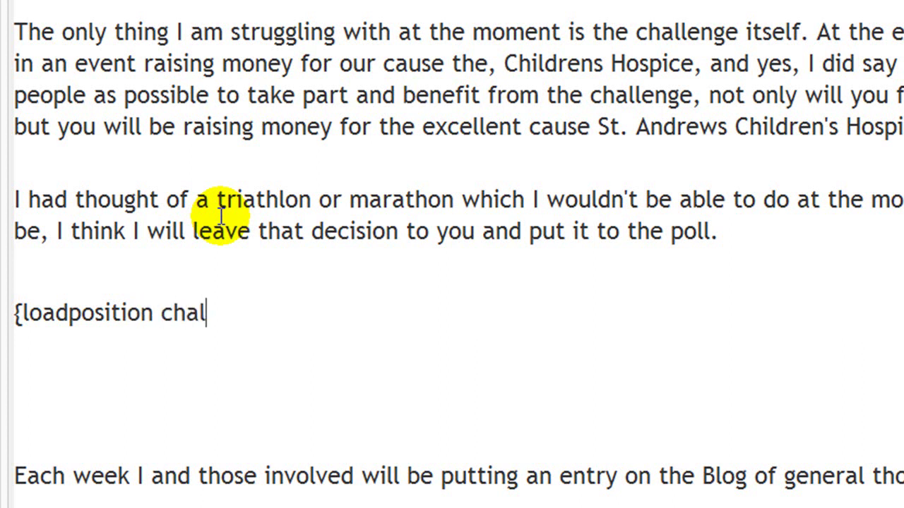
{"action": "type", "text": "lenge"}
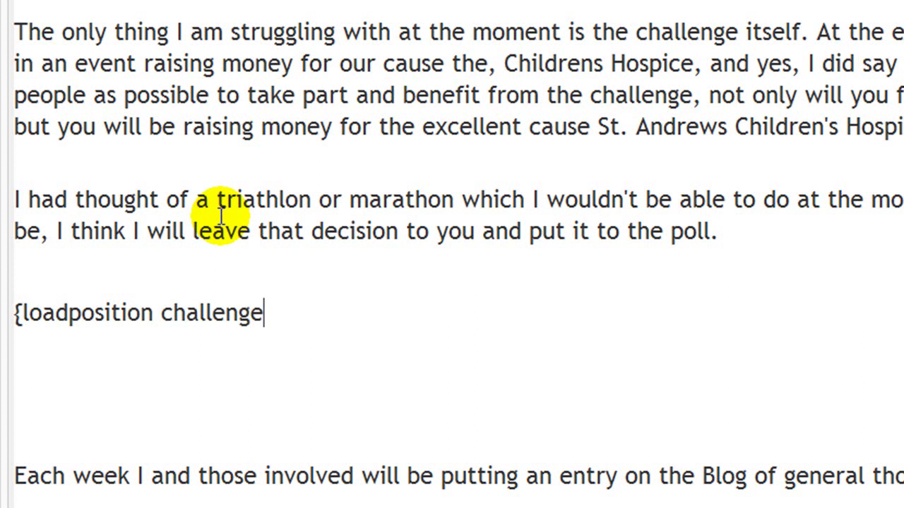
{"action": "type", "text": "}"}
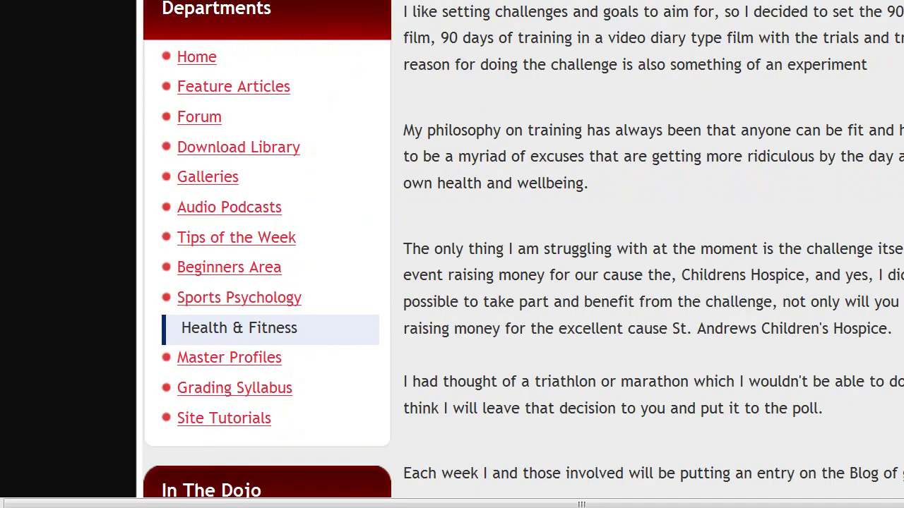
Scroll the published article on the front-end site to check that the poll appears
{"action": "scroll", "coordinate": [452, 254], "scroll_direction": "down", "scroll_amount": 5}
{"action": "scroll", "coordinate": [452, 254], "scroll_direction": "right", "scroll_amount": 2}
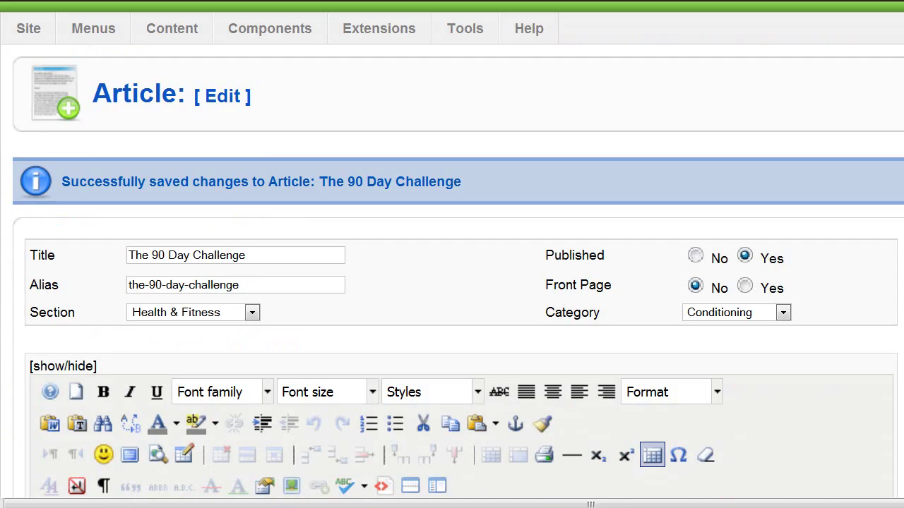
Delete the extra blank line below {loadposition challenge} in the article editor
{"action": "scroll", "coordinate": [876, 26], "scroll_direction": "down", "scroll_amount": 10}
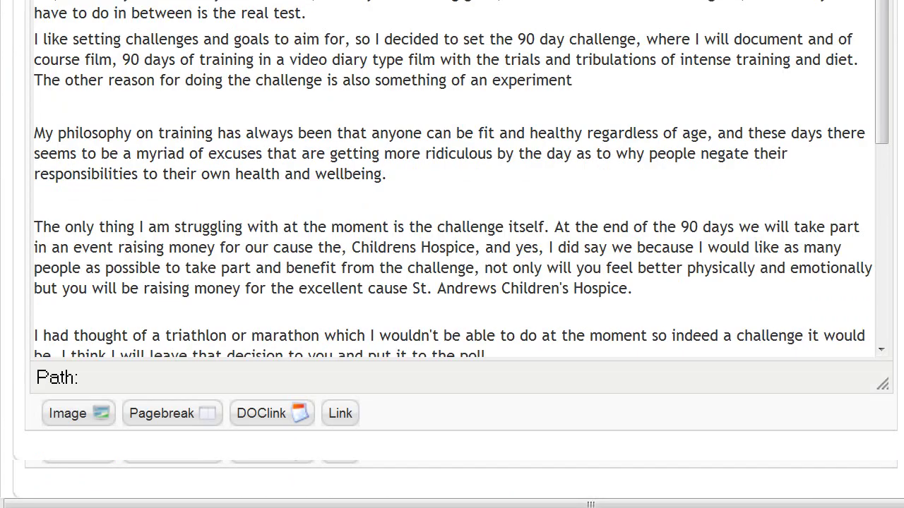
{"action": "left_click_drag", "start_coordinate": [879, 25], "coordinate": [898, 230]}
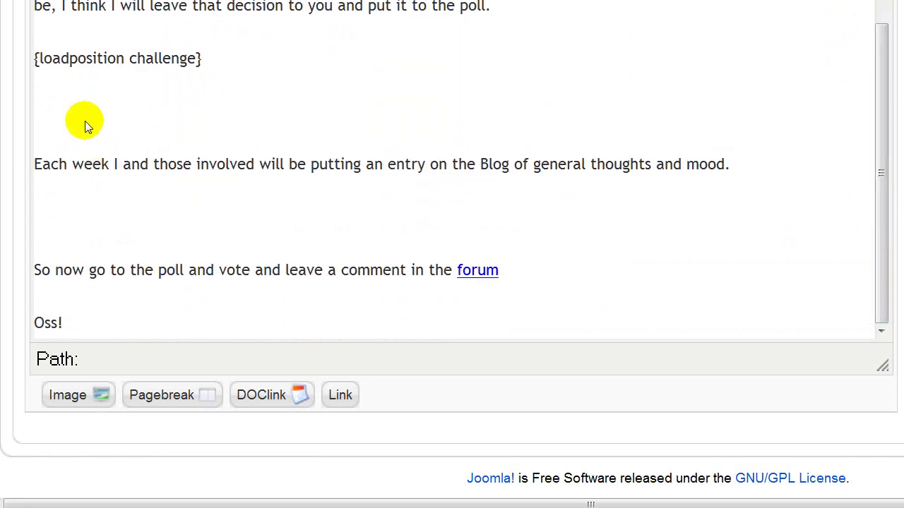
{"action": "left_click", "coordinate": [218, 61]}
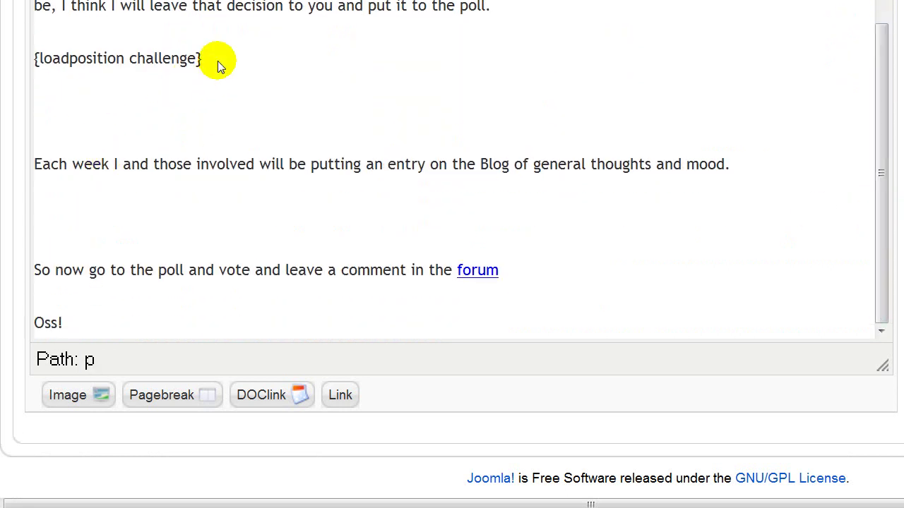
{"action": "key", "text": "Down"}
{"action": "key", "text": "Delete"}
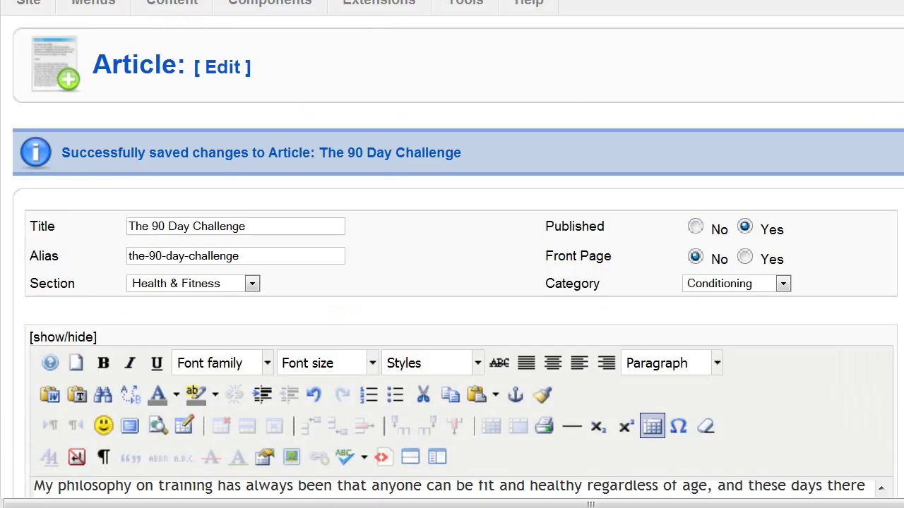
{"action": "scroll", "coordinate": [452, 254], "scroll_direction": "up", "scroll_amount": 1}
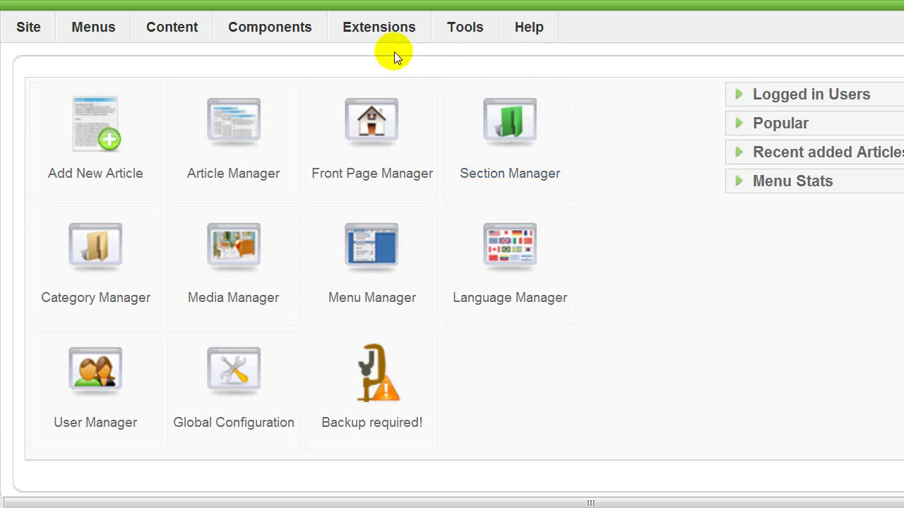
In Module Manager, choose challenge from the Poll module's position list
{"action": "mouse_move", "coordinate": [375, 27]}
{"action": "left_click", "coordinate": [385, 91]}
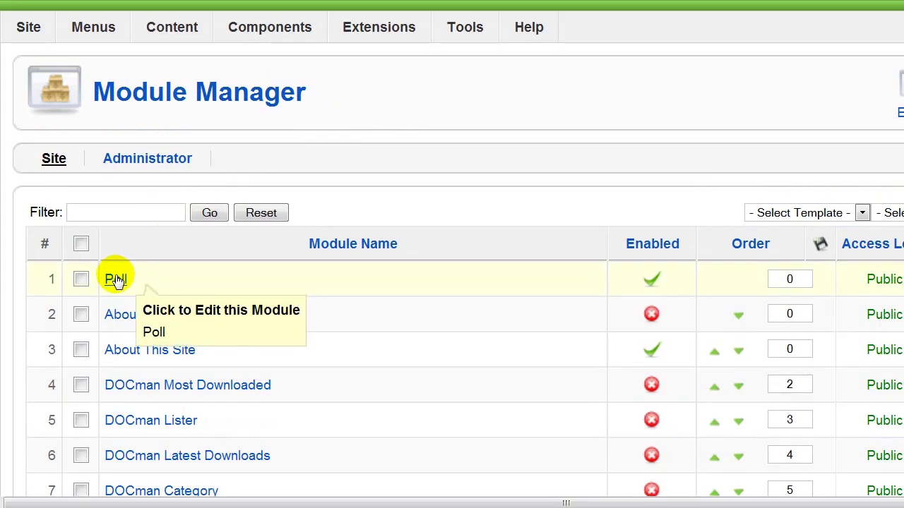
{"action": "left_click", "coordinate": [115, 281]}
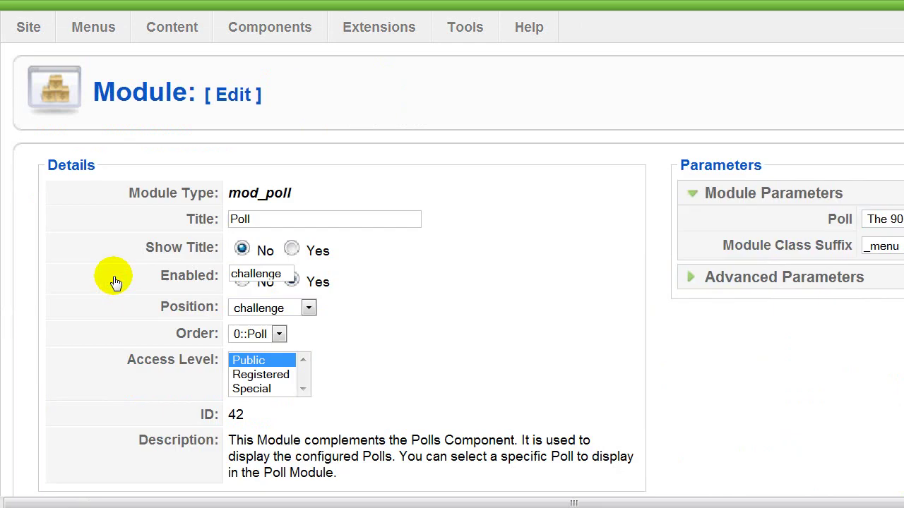
{"action": "left_click", "coordinate": [308, 307]}
{"action": "left_click", "coordinate": [310, 304]}
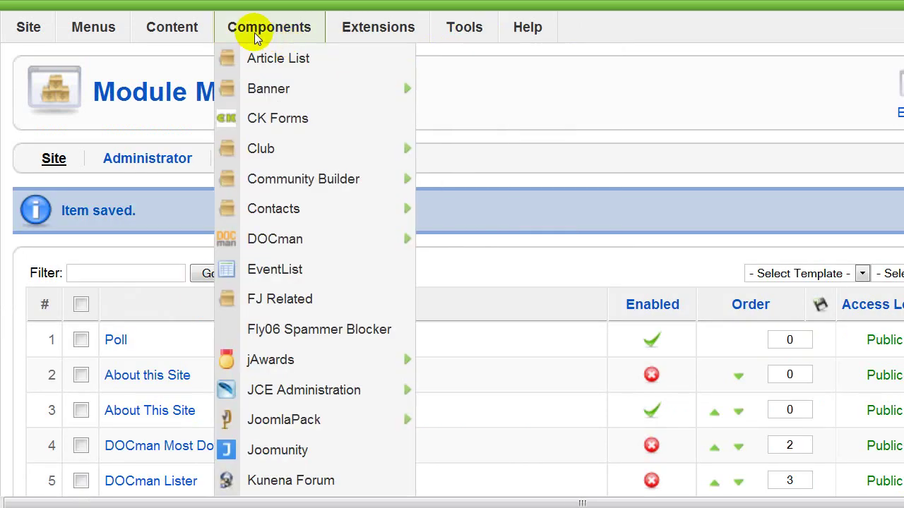
Reopen The 90 Day Challenge from the Article Manager and inspect its {loadposition challenge} line
{"action": "mouse_move", "coordinate": [159, 21]}
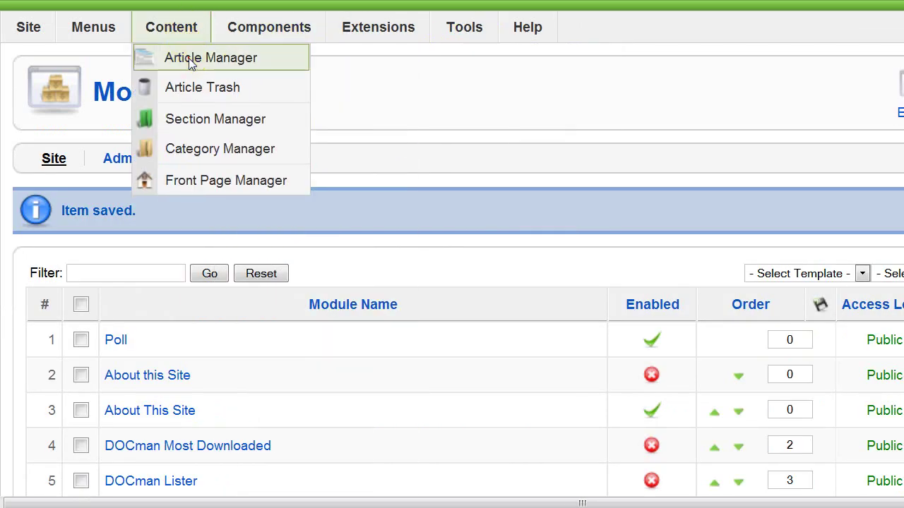
{"action": "left_click", "coordinate": [191, 60]}
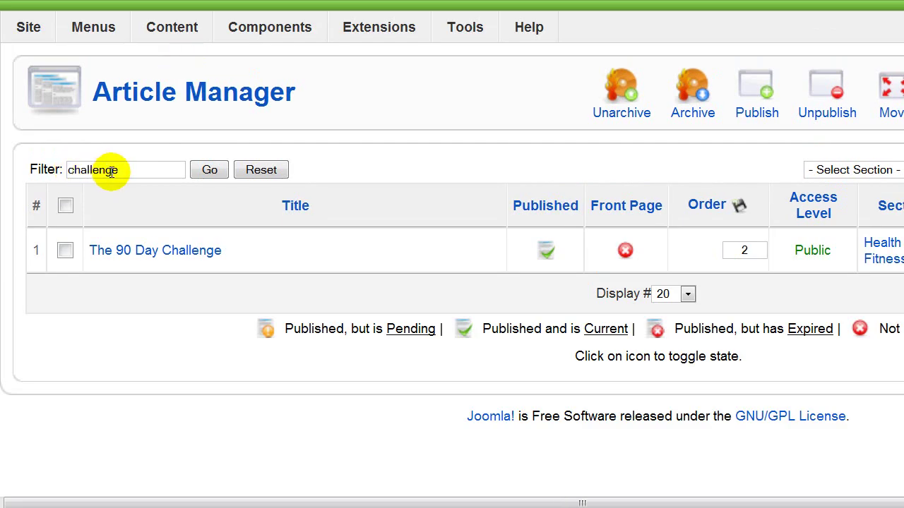
{"action": "left_click", "coordinate": [131, 256]}
{"action": "scroll", "coordinate": [452, 212], "scroll_direction": "down", "scroll_amount": 10}
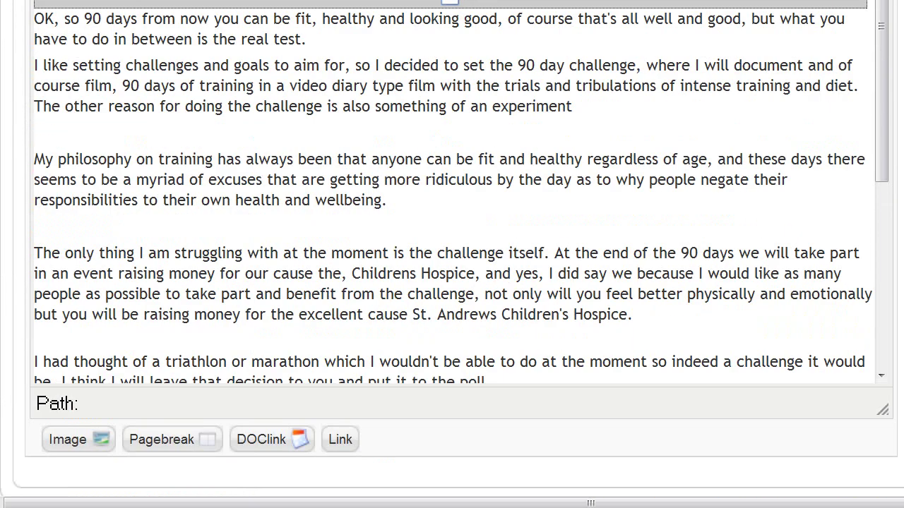
{"action": "left_click_drag", "start_coordinate": [884, 55], "coordinate": [884, 165]}
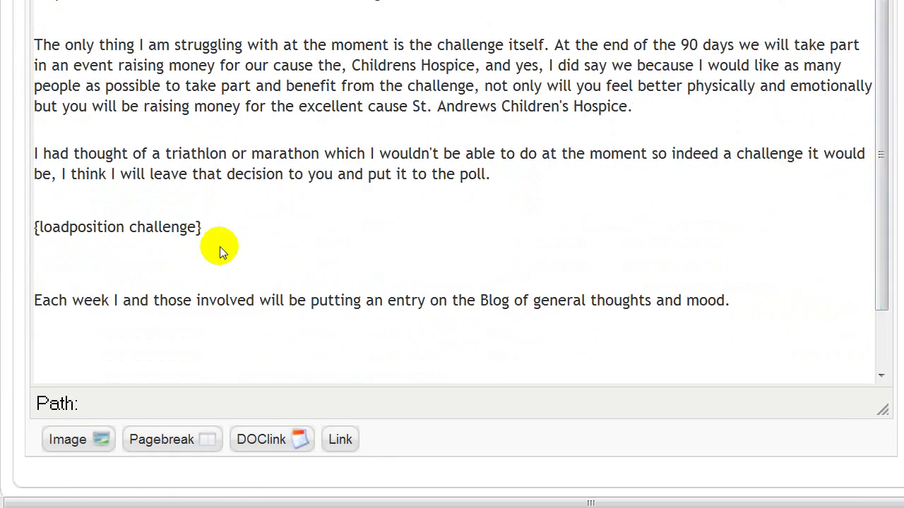
{"action": "left_click", "coordinate": [36, 228]}
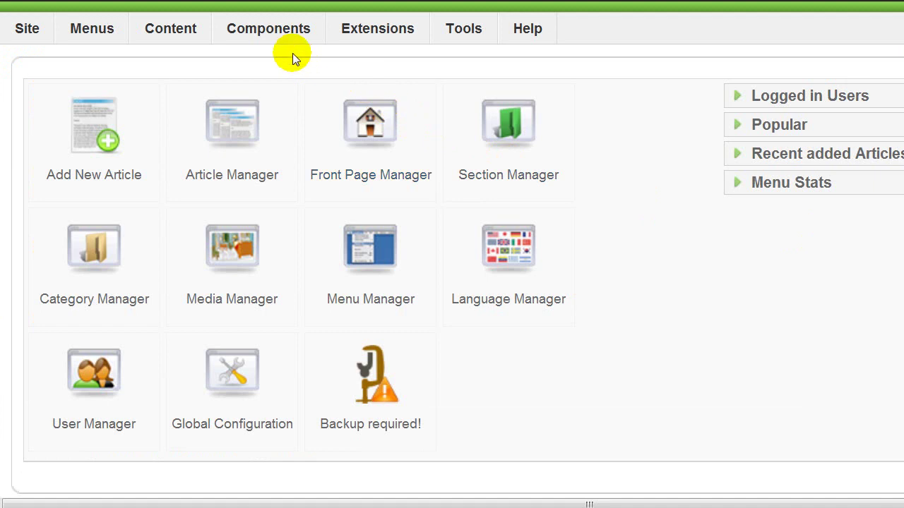
Open Extensions > Plugin Manager to check that Content - Load Module is enabled
{"action": "mouse_move", "coordinate": [367, 37]}
{"action": "left_click", "coordinate": [393, 121]}
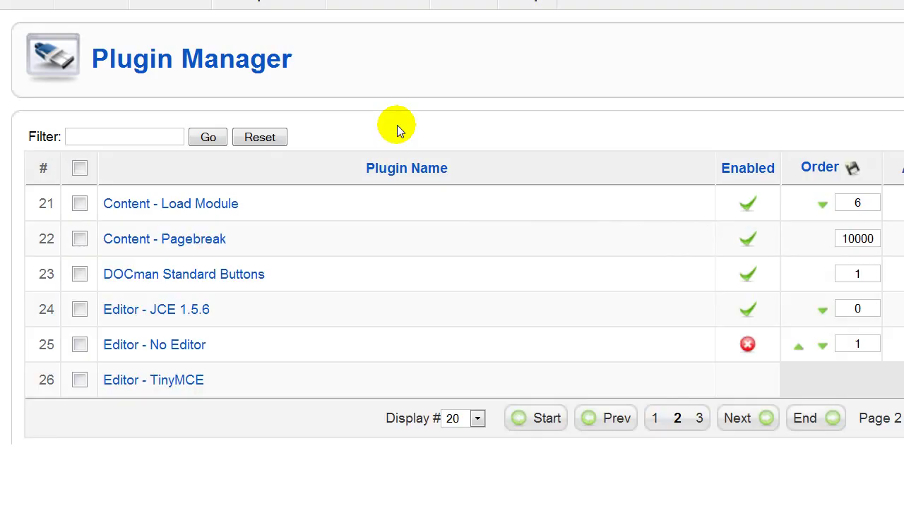